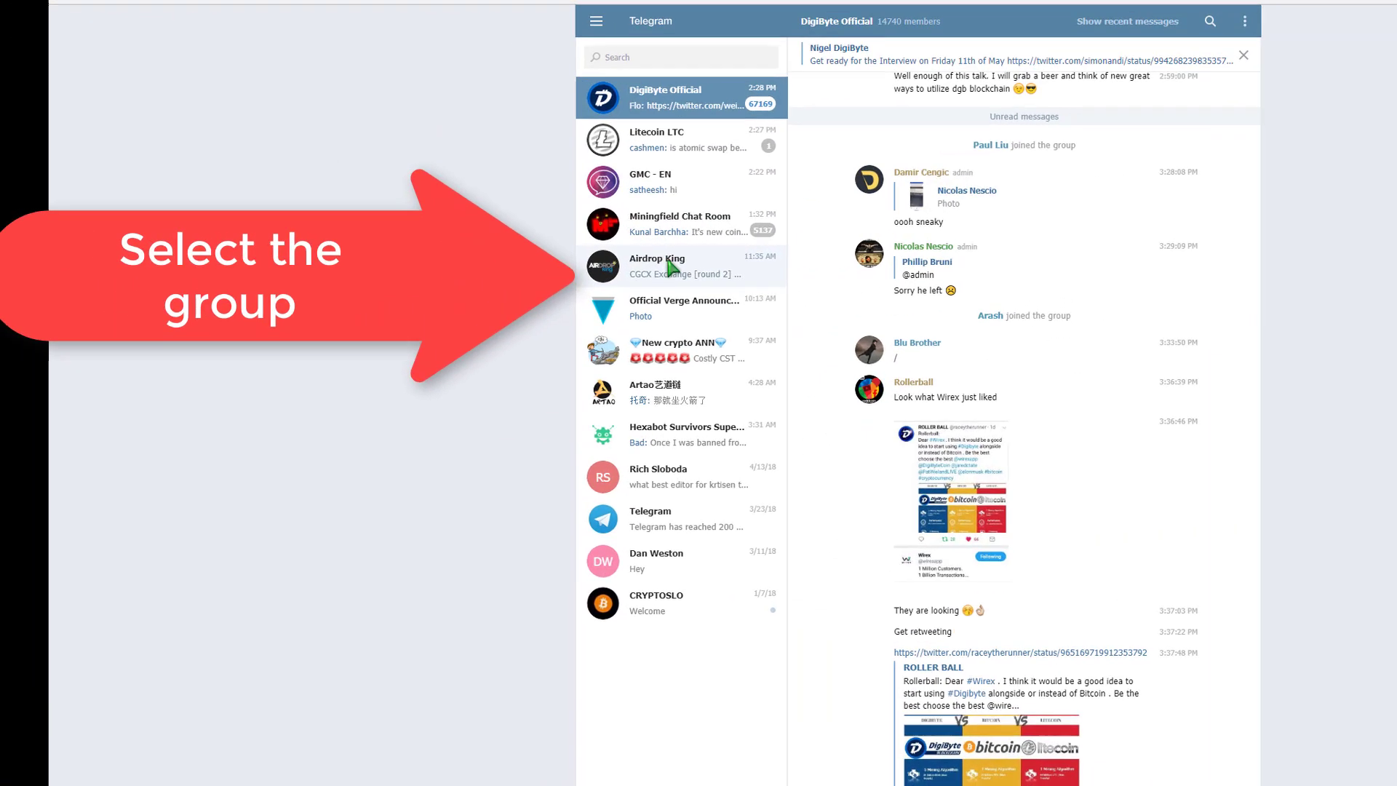
Step: Leave the Airdrop King channel from its channel info and confirm with OK
{"action": "left_click", "coordinate": [496, 258]}
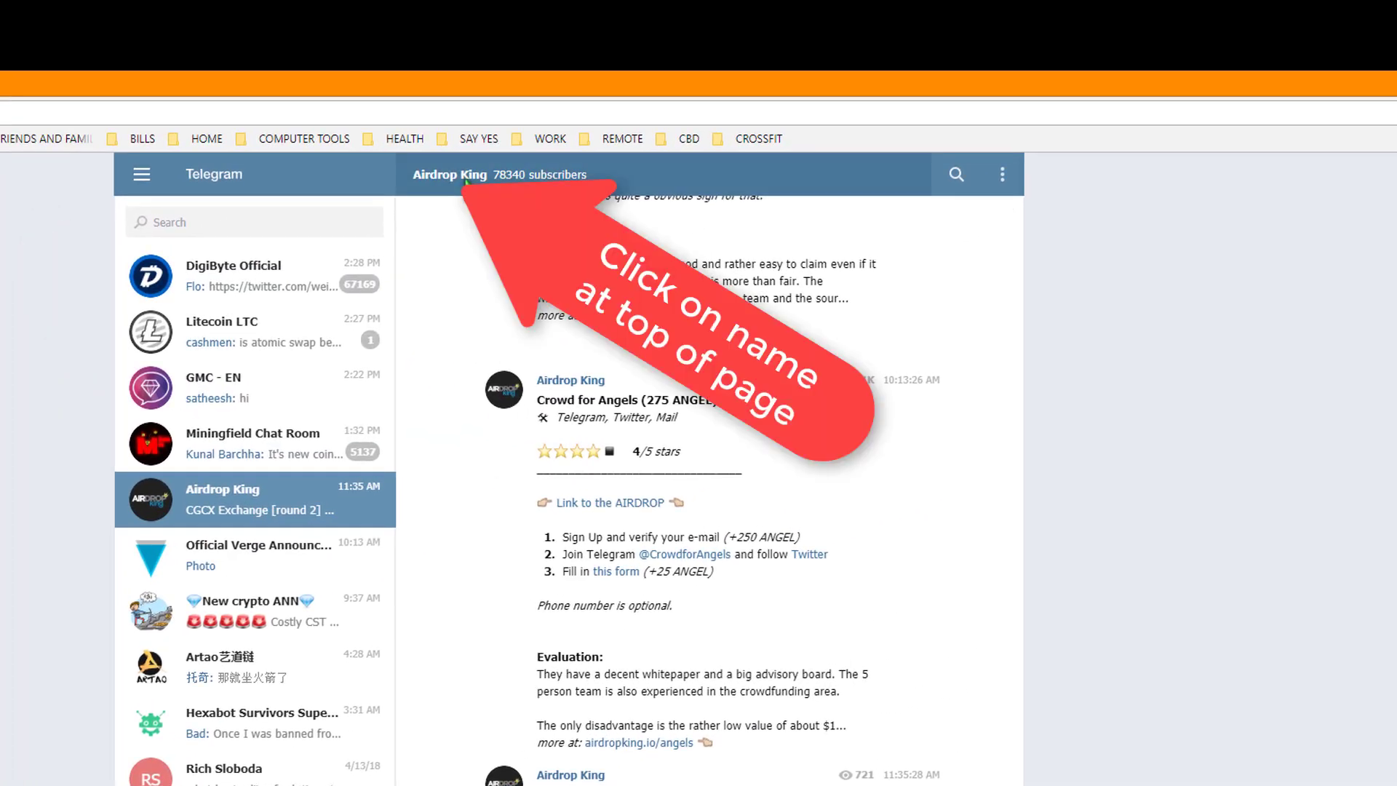
{"action": "left_click", "coordinate": [450, 175]}
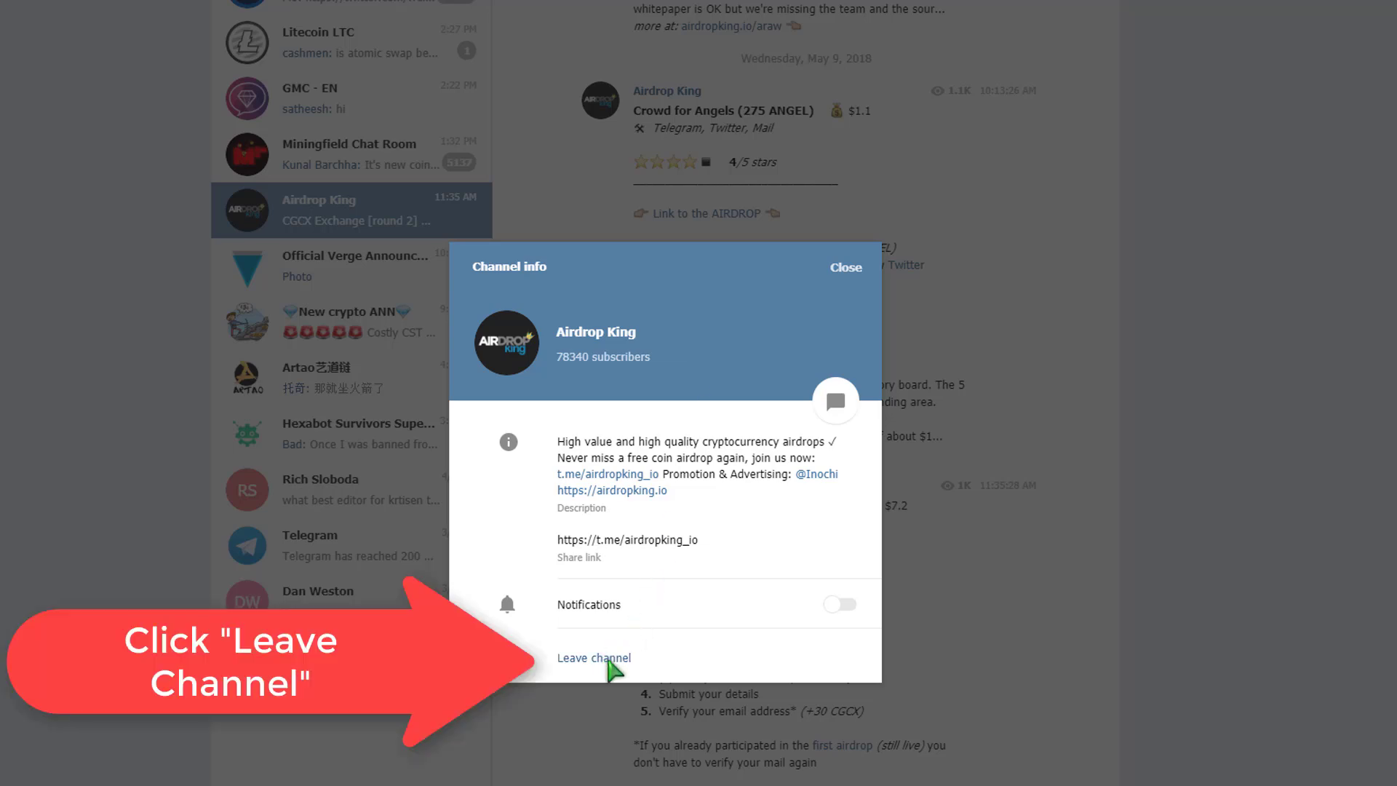
{"action": "left_click", "coordinate": [598, 657]}
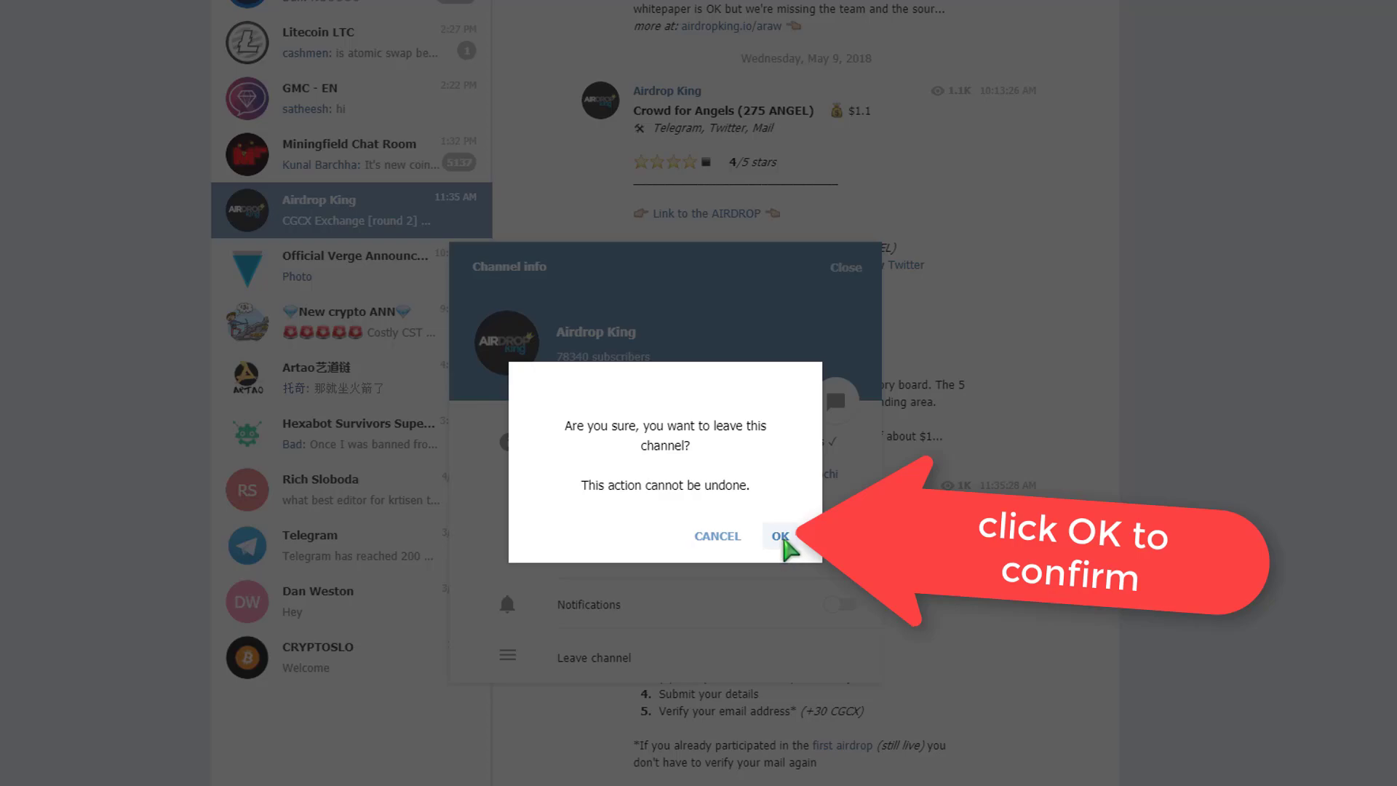
{"action": "left_click", "coordinate": [781, 537]}
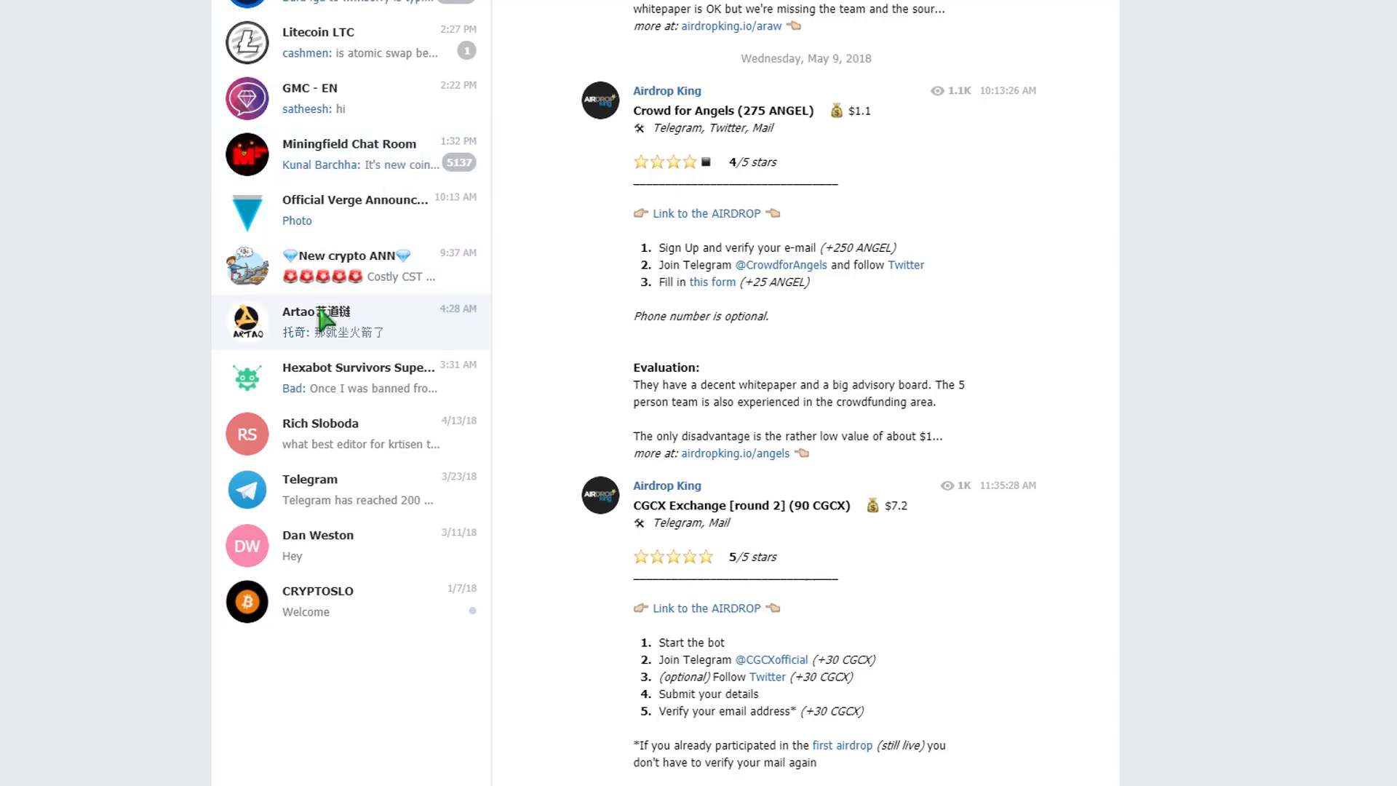
Step: Leave the Artao group from its Group info panel and confirm with OK
{"action": "left_click", "coordinate": [369, 331]}
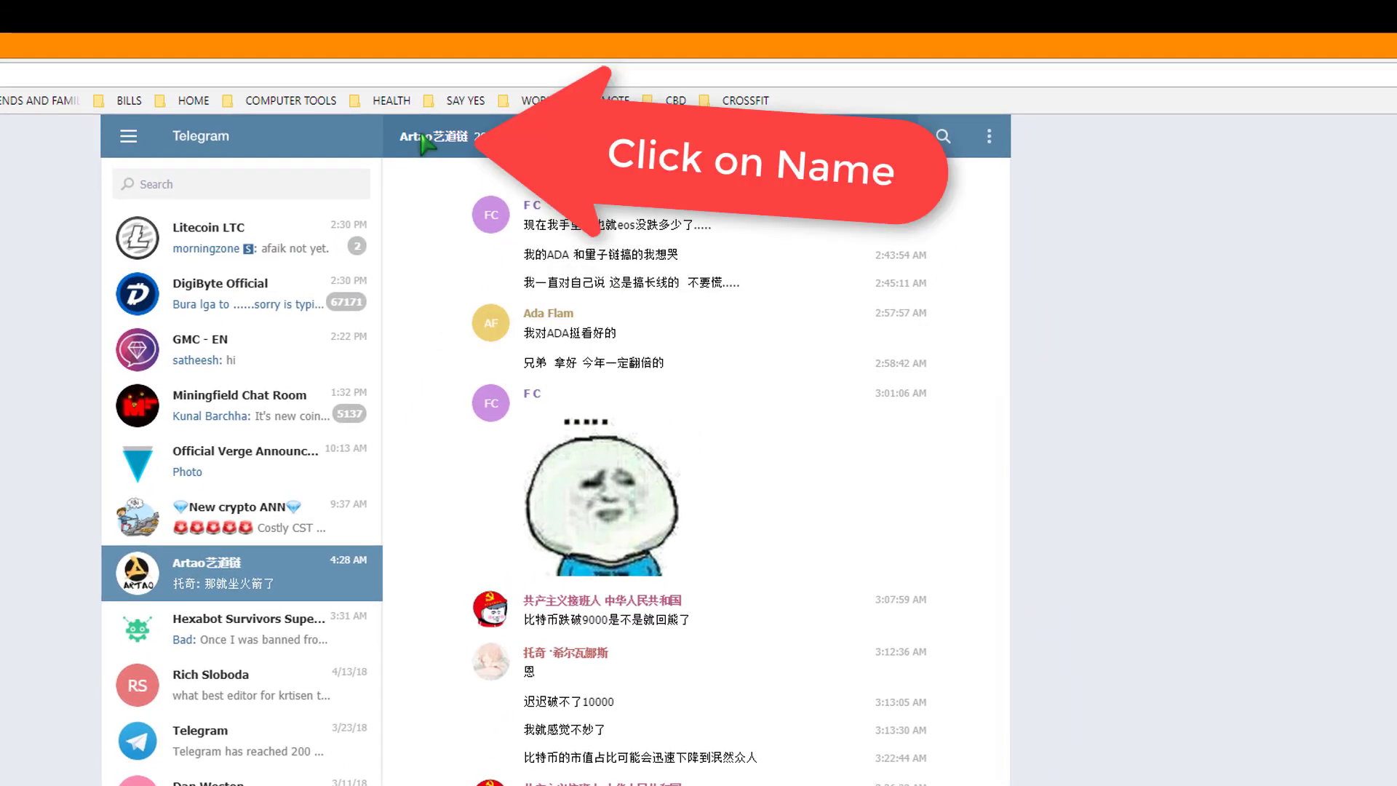
{"action": "left_click", "coordinate": [434, 136]}
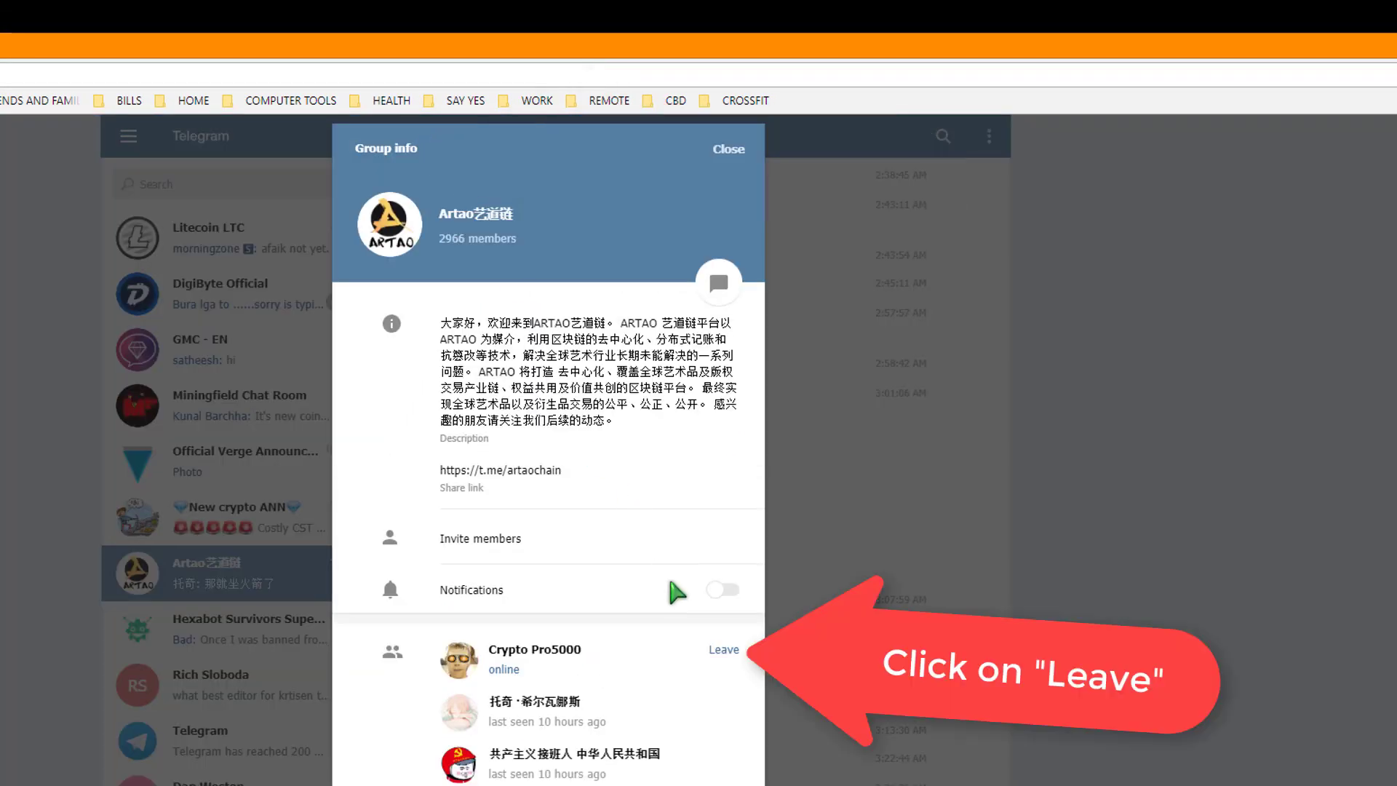
{"action": "left_click", "coordinate": [725, 650]}
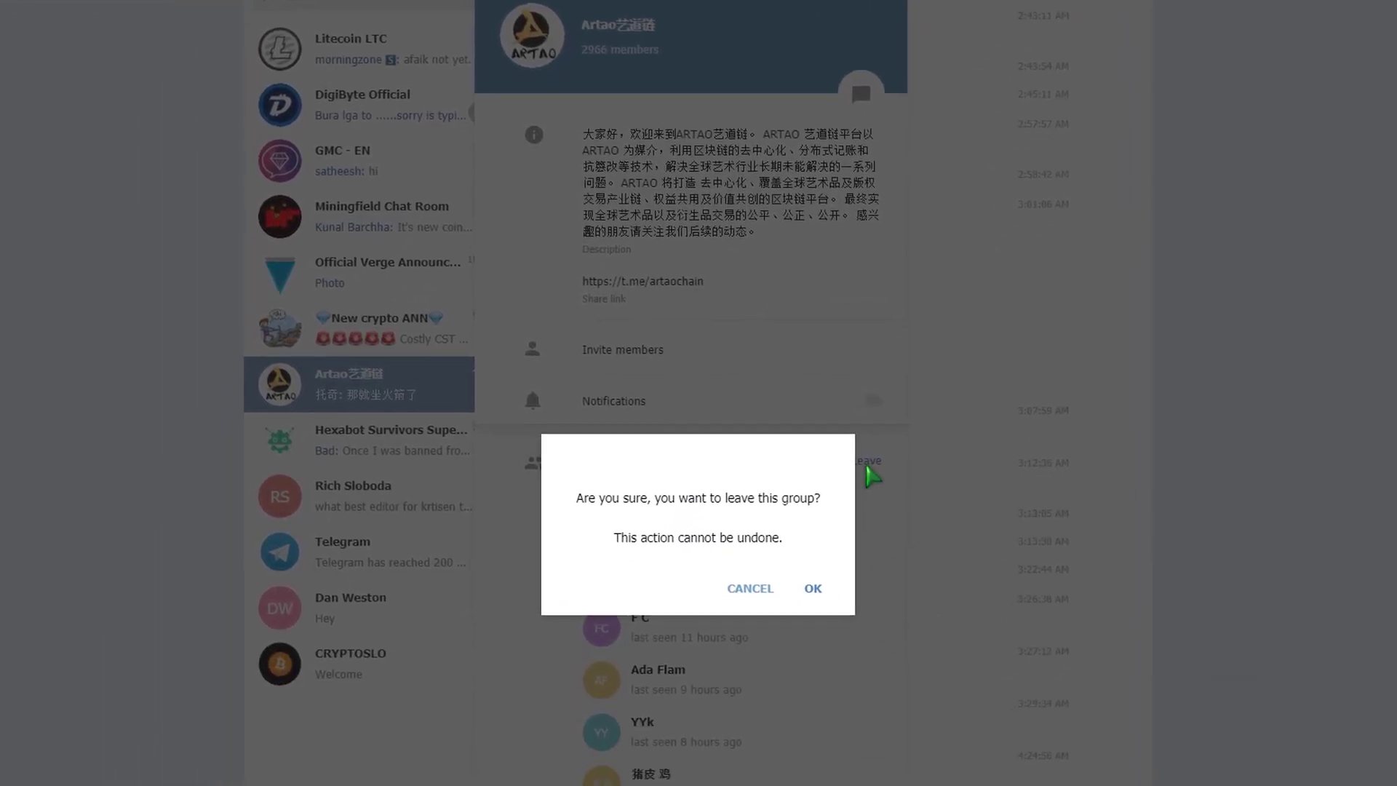
{"action": "left_click", "coordinate": [815, 589]}
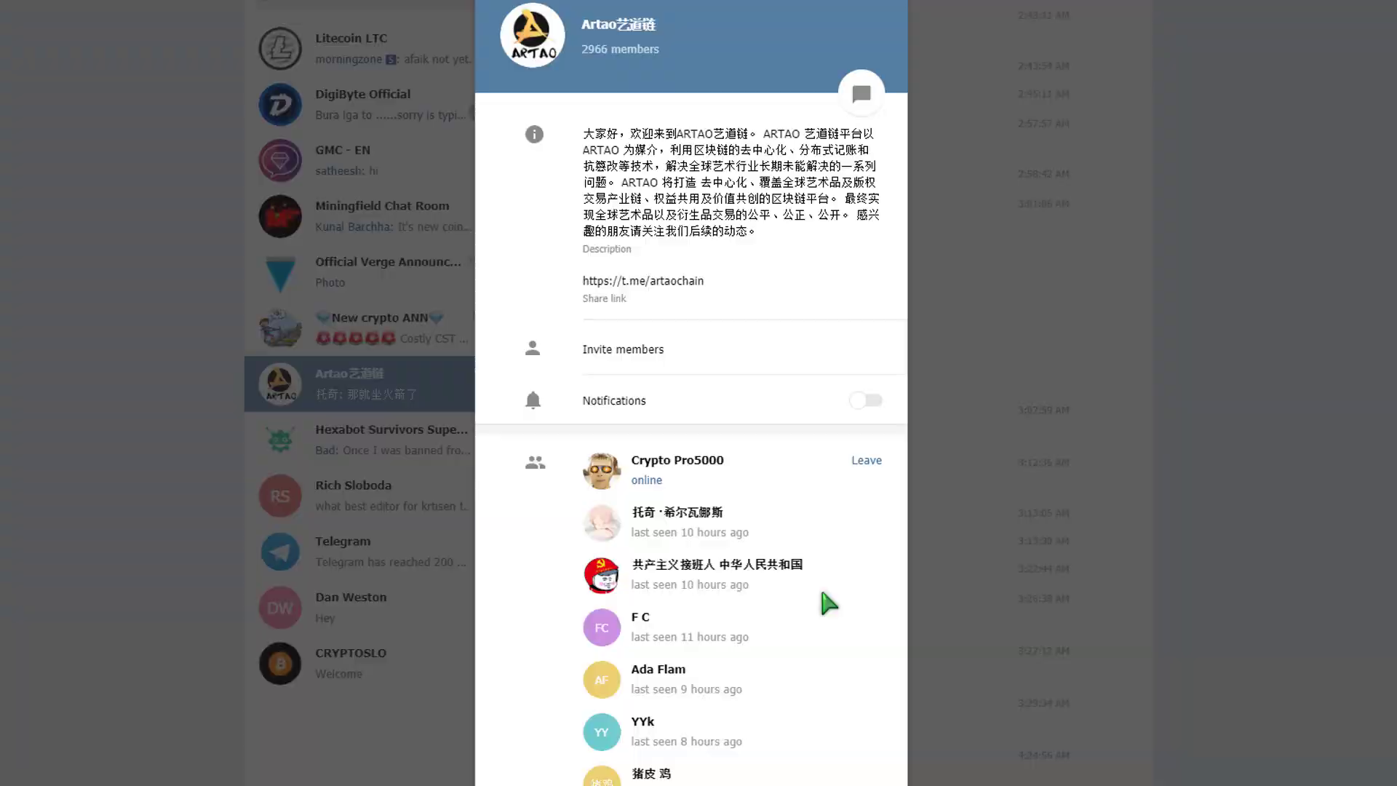